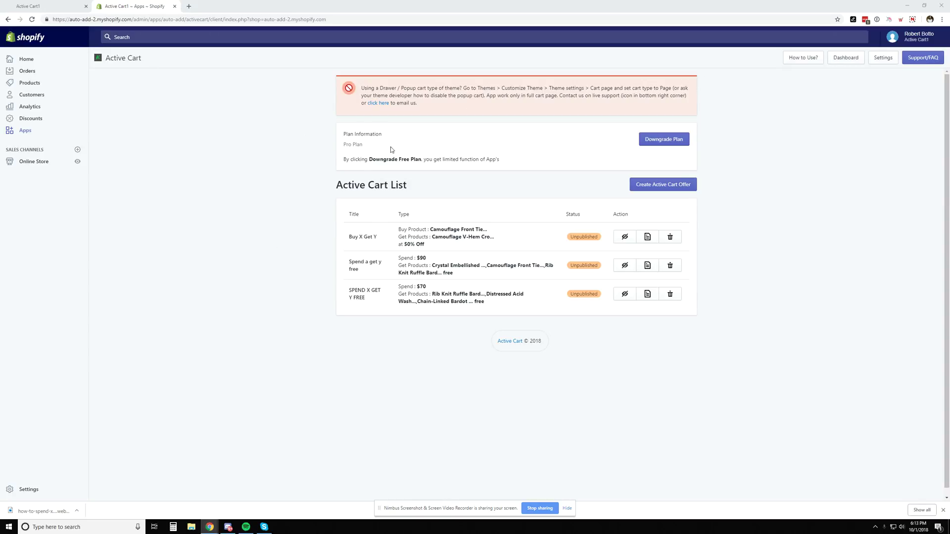
Begin a new Buy X Get Y offer from the Active Cart offer list
{"action": "left_click", "coordinate": [665, 190]}
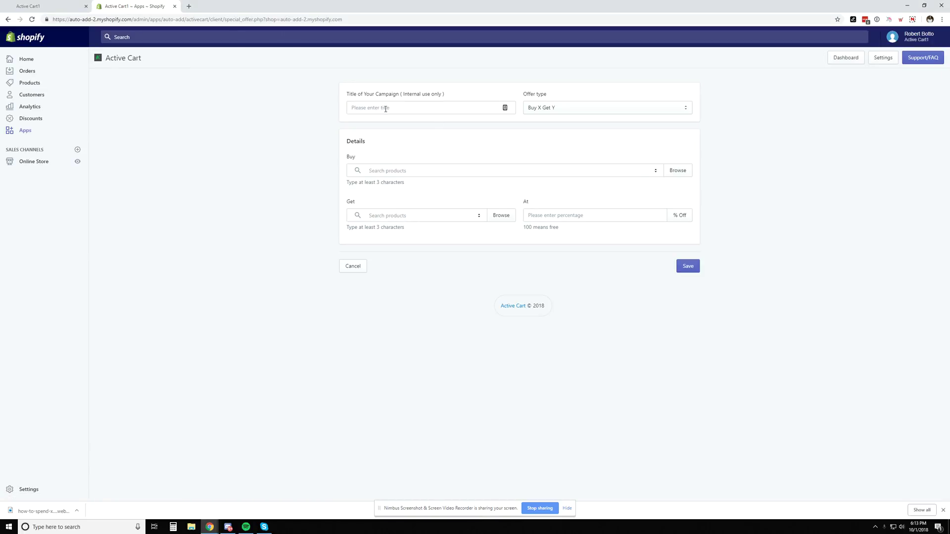
Title the campaign 'Buy Legging Set 1 - Tube Top Get Another 50% Off'
{"action": "left_click", "coordinate": [427, 106]}
{"action": "type", "text": "BUY "}
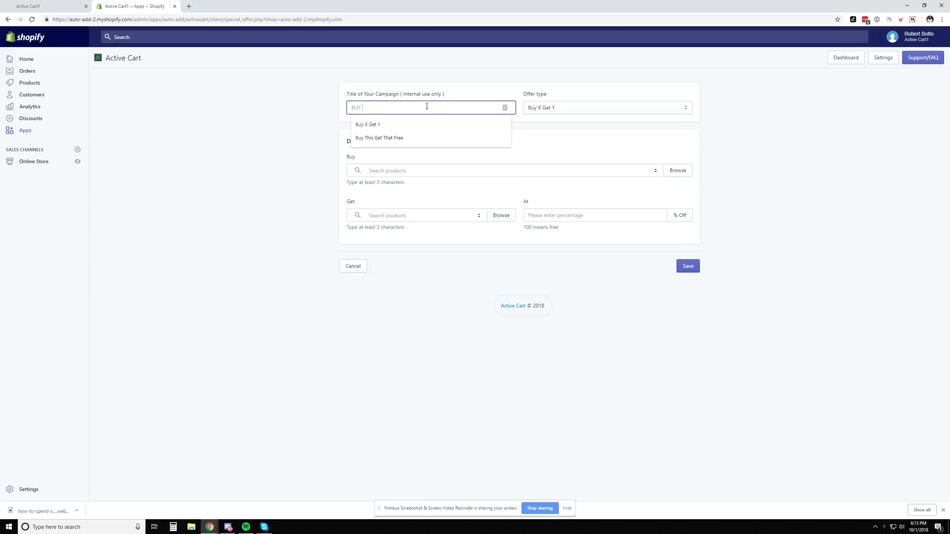
{"action": "type", "text": "LEGGING S"}
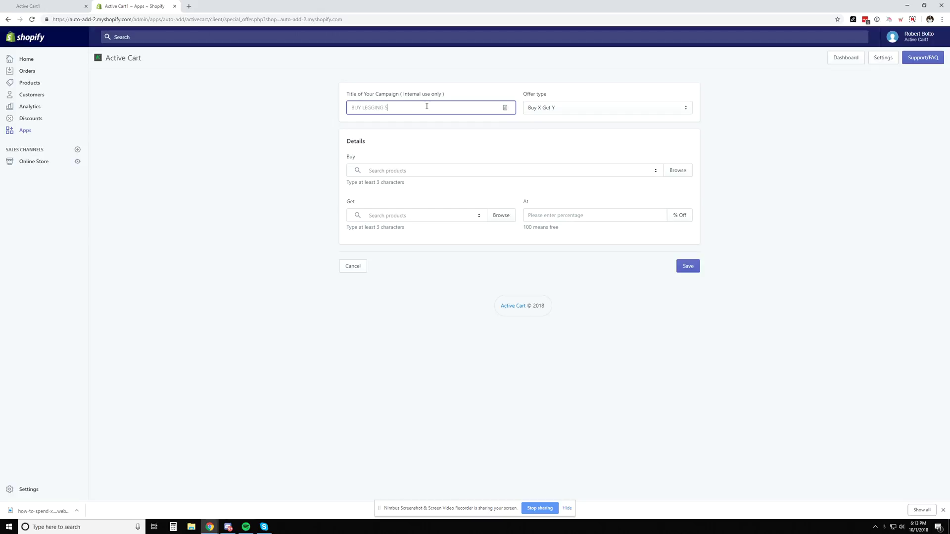
{"action": "type", "text": "ET 1 GET "}
{"action": "type", "text": "ANOTHER 50% "}
{"action": "type", "text": "OFF"}
{"action": "left_click", "coordinate": [397, 108]}
{"action": "type", "text": "- TUBE TOP"}
{"action": "left_click", "coordinate": [490, 142]}
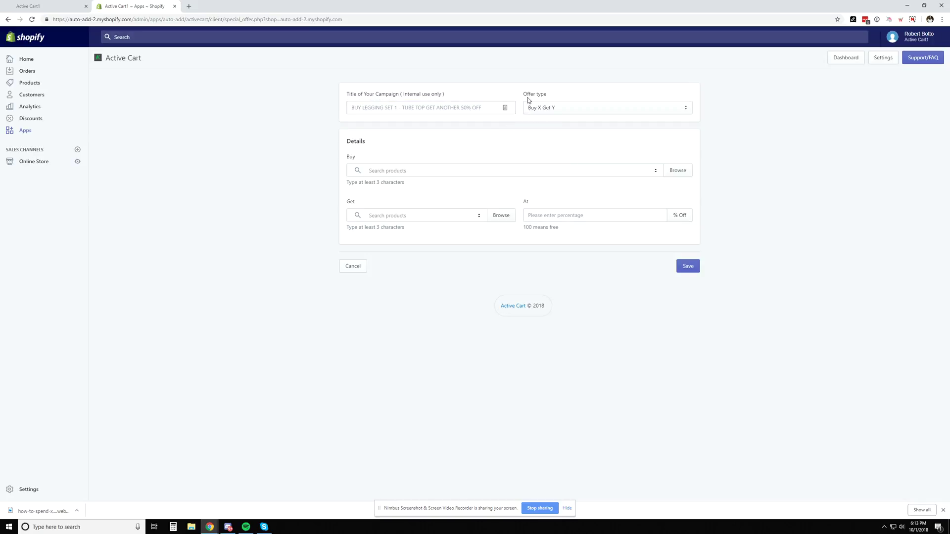
Keep Buy X Get Y as the offer type and set the camouflage tube top set as the Buy product
{"action": "left_click", "coordinate": [557, 109]}
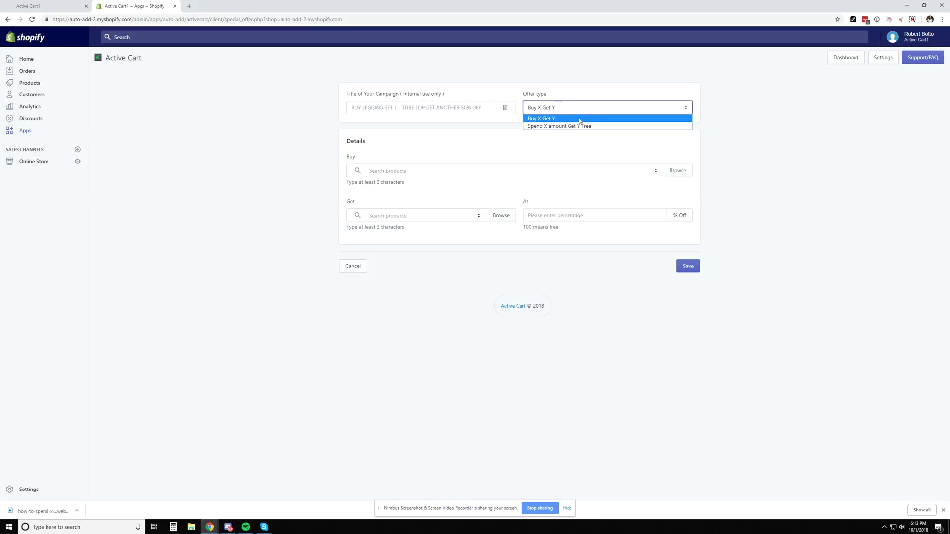
{"action": "left_click", "coordinate": [551, 119]}
{"action": "left_click", "coordinate": [422, 171]}
{"action": "type", "text": "Camouflage Front Tie Tube Top and Leggin..."}
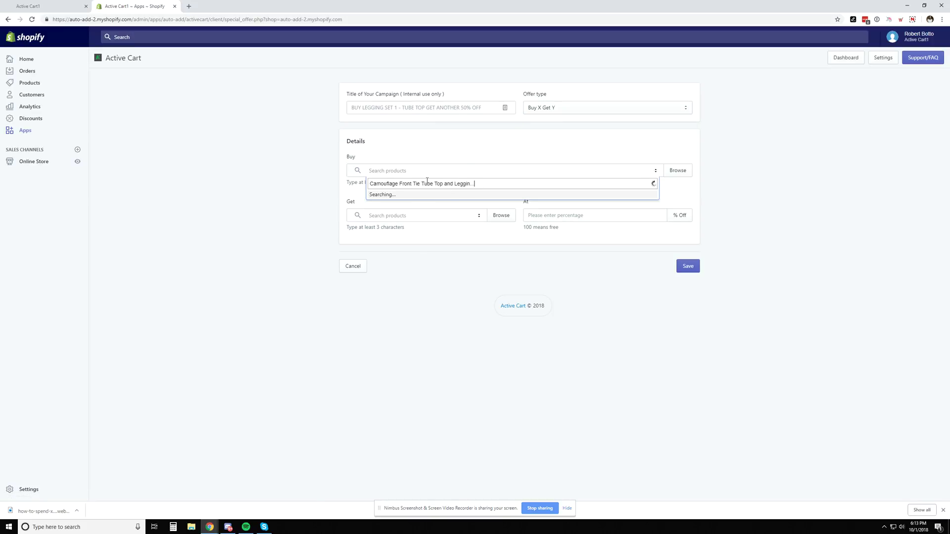
{"action": "key", "text": "BackSpace"}
{"action": "key", "text": "BackSpace"}
{"action": "key", "text": "BackSpace"}
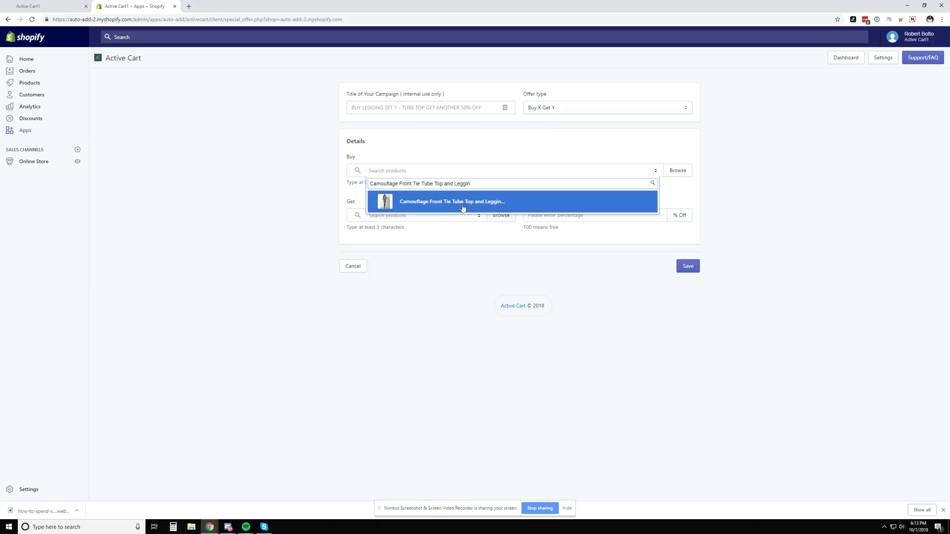
{"action": "left_click", "coordinate": [463, 209]}
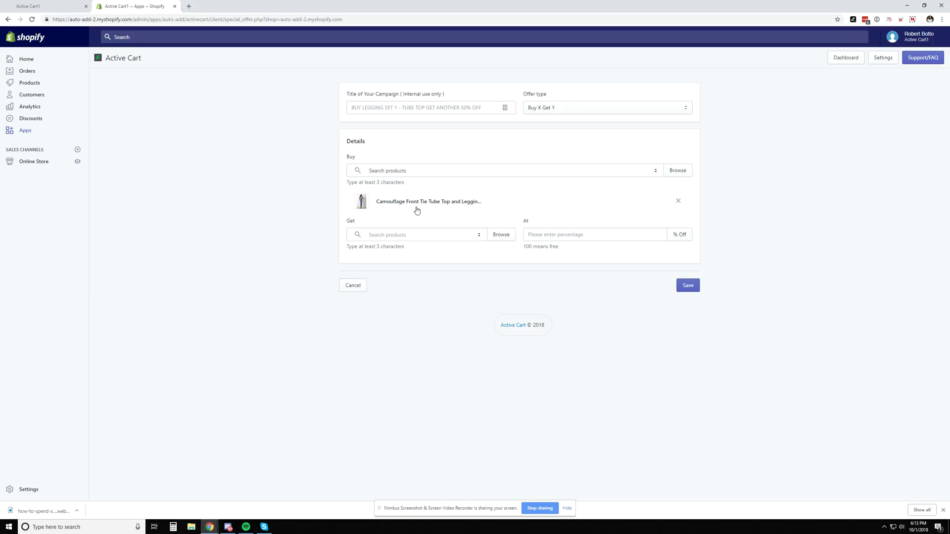
Set the metallic glitter bandeau set as the Get product
{"action": "left_click", "coordinate": [390, 235]}
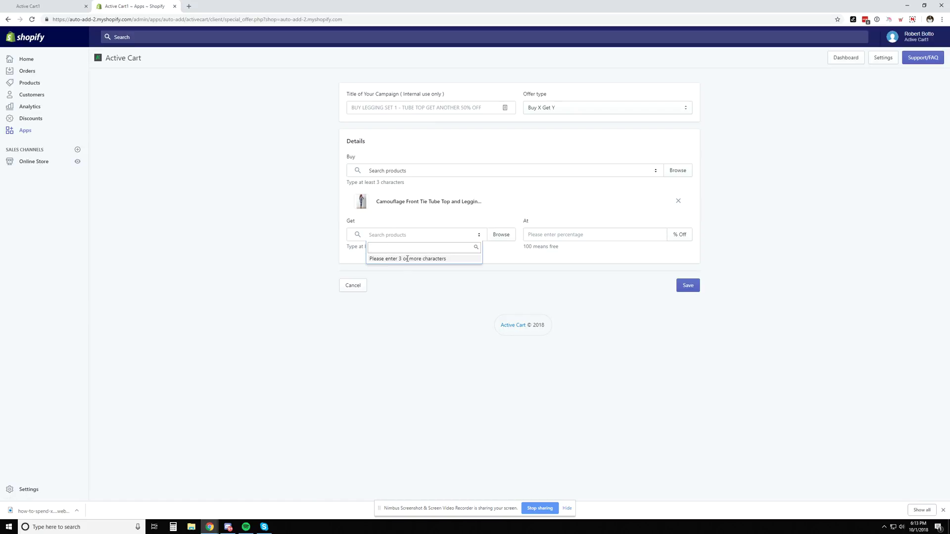
{"action": "type", "text": "gi"}
{"action": "type", "text": "itt"}
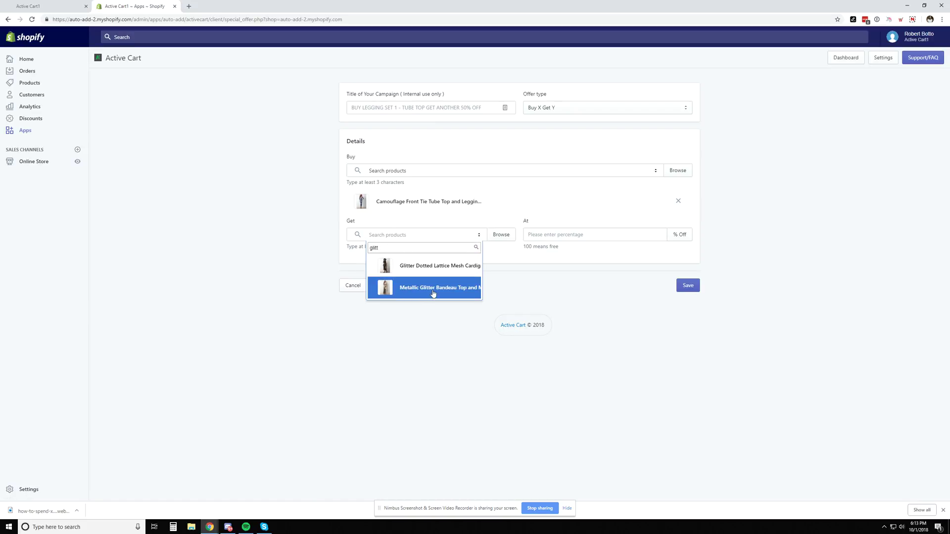
{"action": "left_click", "coordinate": [428, 292]}
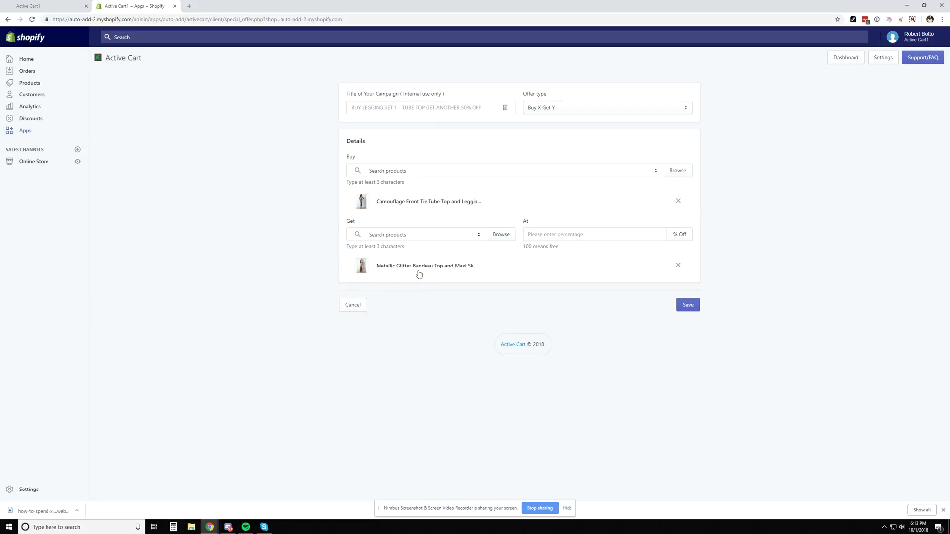
{"action": "left_click", "coordinate": [558, 236]}
{"action": "double_click", "coordinate": [361, 161]}
{"action": "left_click_drag", "start_coordinate": [363, 226], "coordinate": [349, 222]}
Set the offer to 50% off and save it as Published
{"action": "left_click", "coordinate": [551, 234]}
{"action": "type", "text": "50"}
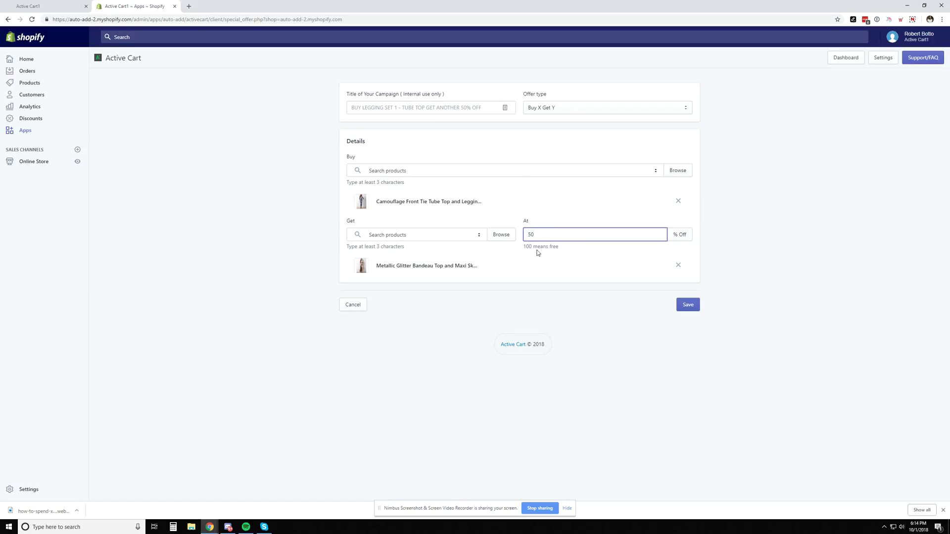
{"action": "left_click", "coordinate": [687, 306]}
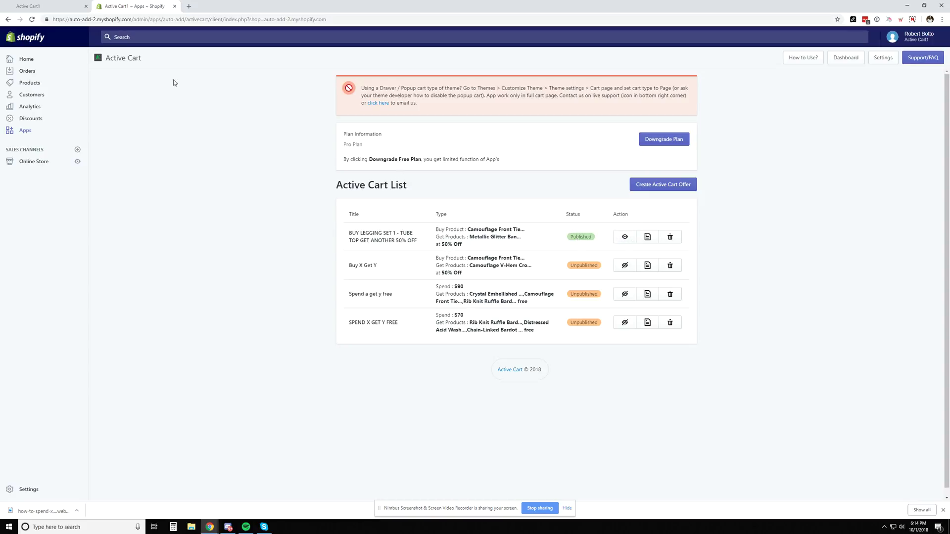
Review the camouflage set's product title and free leggings promo line in the storefront
{"action": "left_click", "coordinate": [34, 9]}
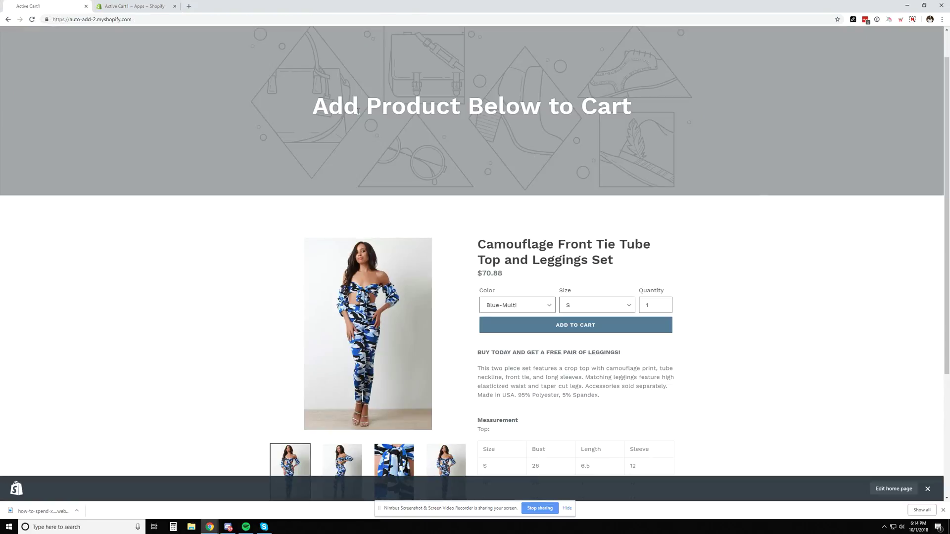
{"action": "scroll", "coordinate": [354, 101], "scroll_direction": "up", "scroll_amount": 1}
{"action": "scroll", "coordinate": [414, 120], "scroll_direction": "down", "scroll_amount": 3}
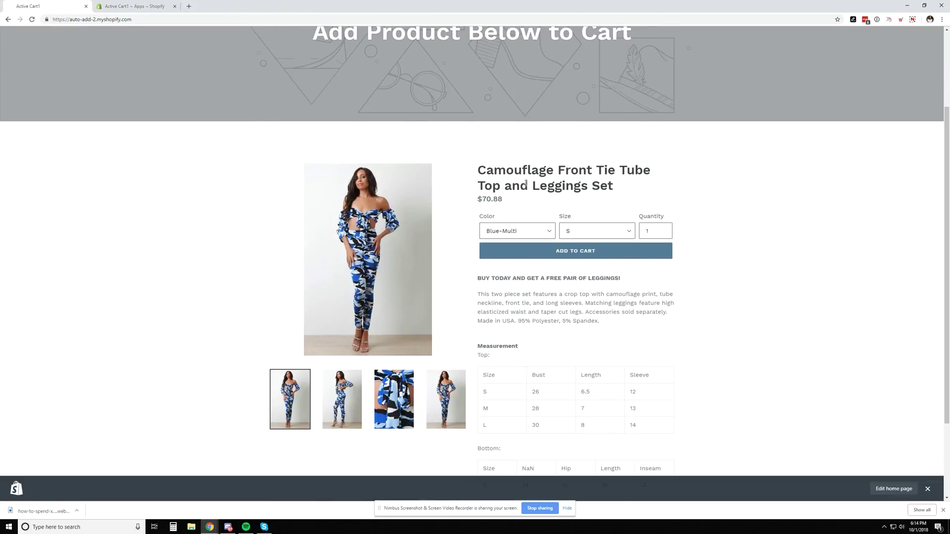
{"action": "scroll", "coordinate": [526, 184], "scroll_direction": "up", "scroll_amount": 1}
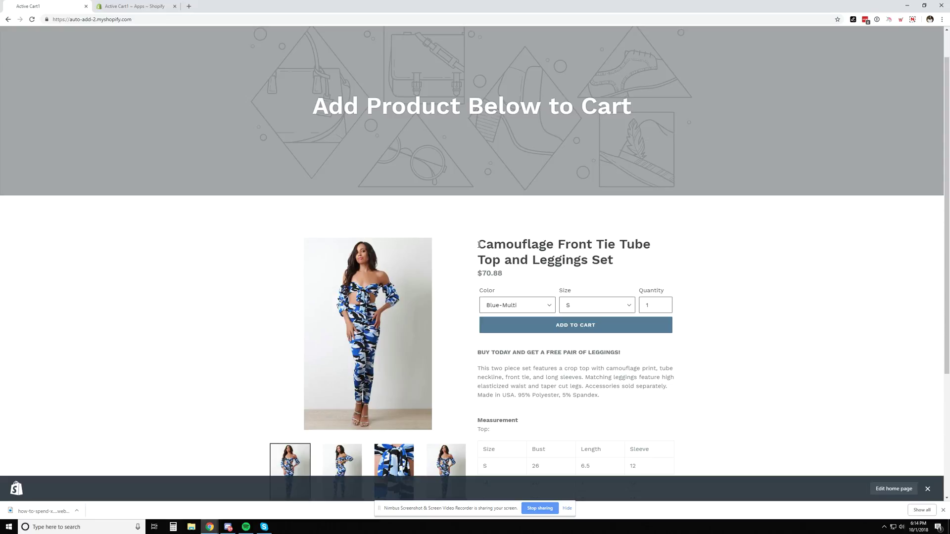
{"action": "left_click_drag", "start_coordinate": [479, 245], "coordinate": [625, 262]}
{"action": "left_click", "coordinate": [626, 261]}
{"action": "left_click_drag", "start_coordinate": [638, 355], "coordinate": [466, 358]}
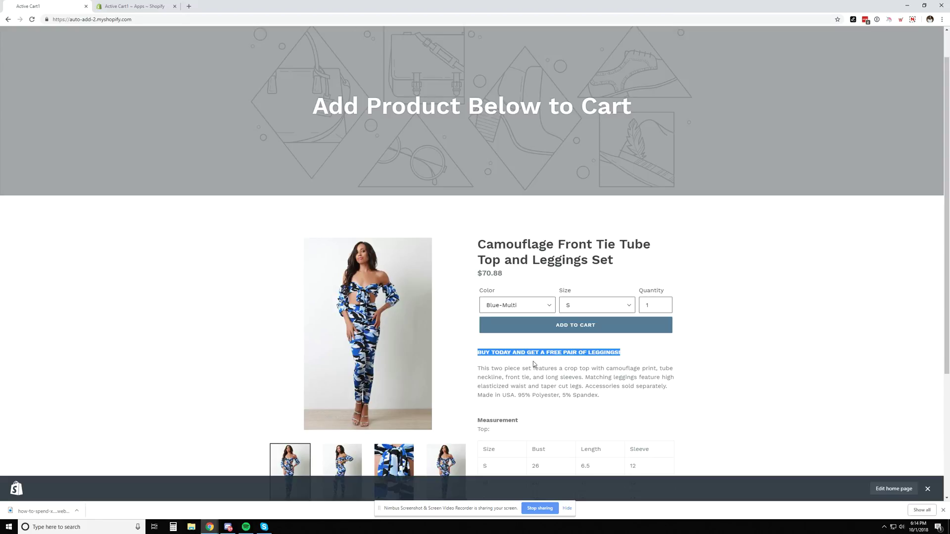
{"action": "left_click", "coordinate": [633, 360]}
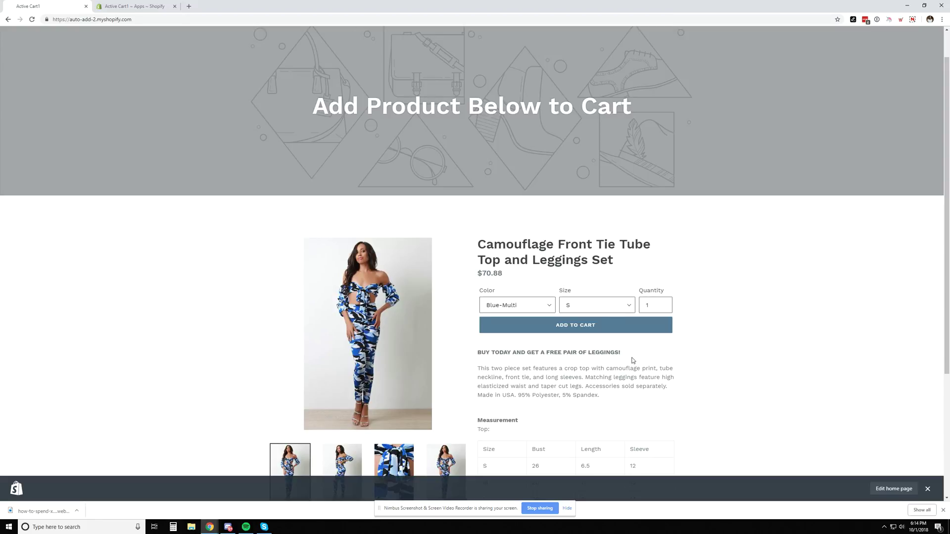
{"action": "left_click_drag", "start_coordinate": [632, 360], "coordinate": [476, 355]}
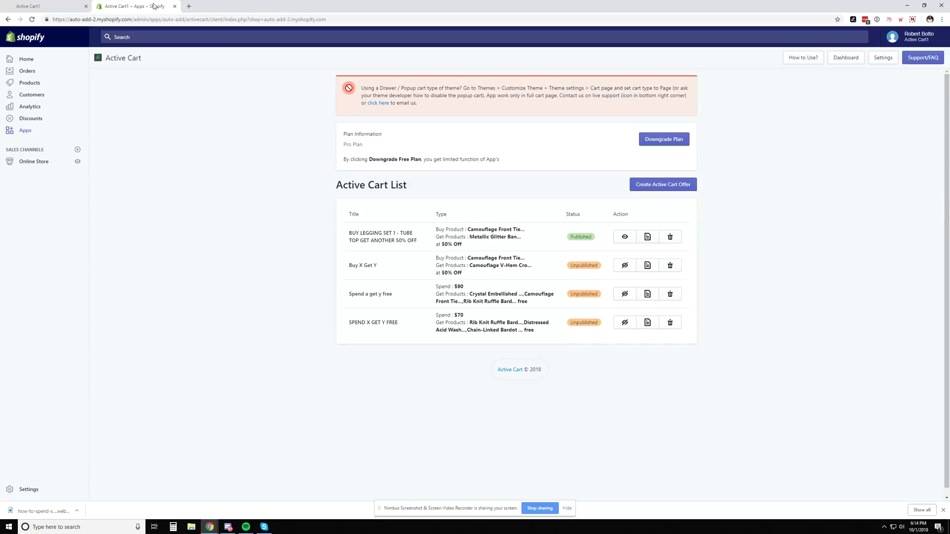
Recheck the free leggings promo line and add the camouflage set to the cart
{"action": "left_click", "coordinate": [163, 6]}
{"action": "left_click", "coordinate": [35, 6]}
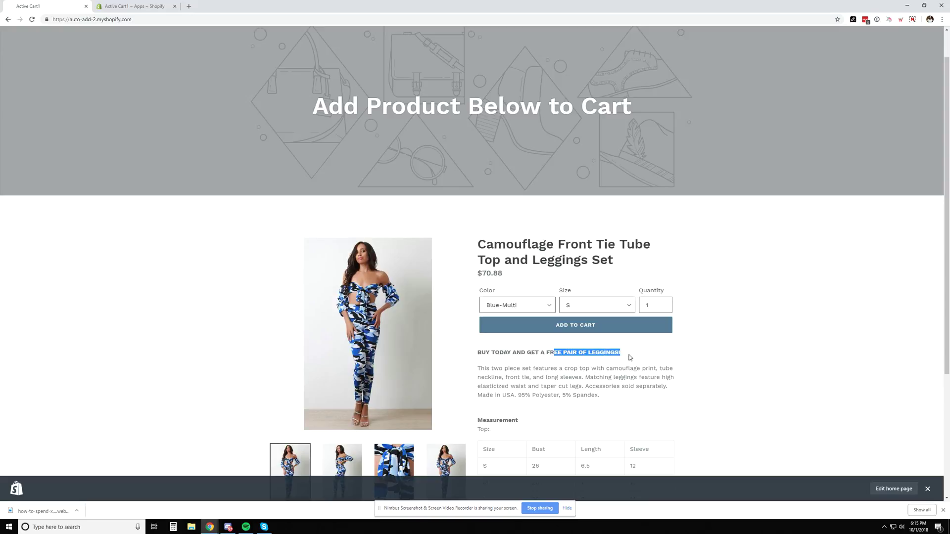
{"action": "left_click", "coordinate": [616, 366]}
{"action": "left_click_drag", "start_coordinate": [631, 354], "coordinate": [477, 352]}
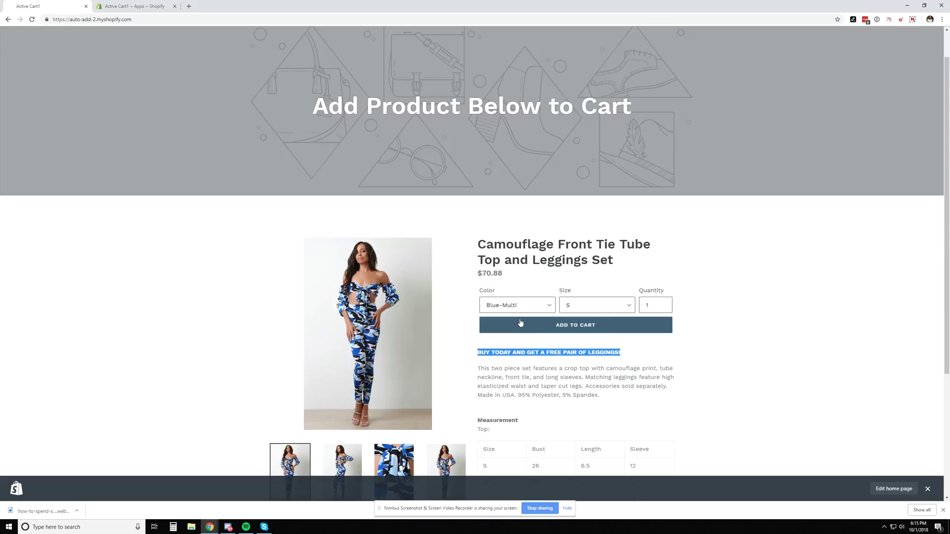
{"action": "left_click", "coordinate": [592, 325]}
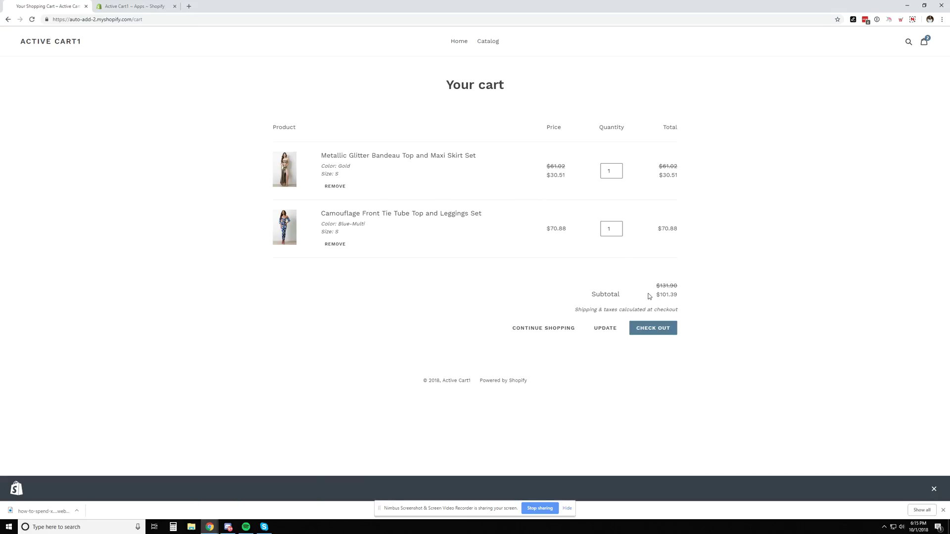
Check the $101.39 discounted subtotal and cart items, then remove the camouflage set
{"action": "left_click_drag", "start_coordinate": [678, 297], "coordinate": [625, 294]}
{"action": "left_click", "coordinate": [687, 297]}
{"action": "left_click_drag", "start_coordinate": [335, 174], "coordinate": [307, 155]}
{"action": "left_click", "coordinate": [250, 244]}
{"action": "left_click", "coordinate": [335, 244]}
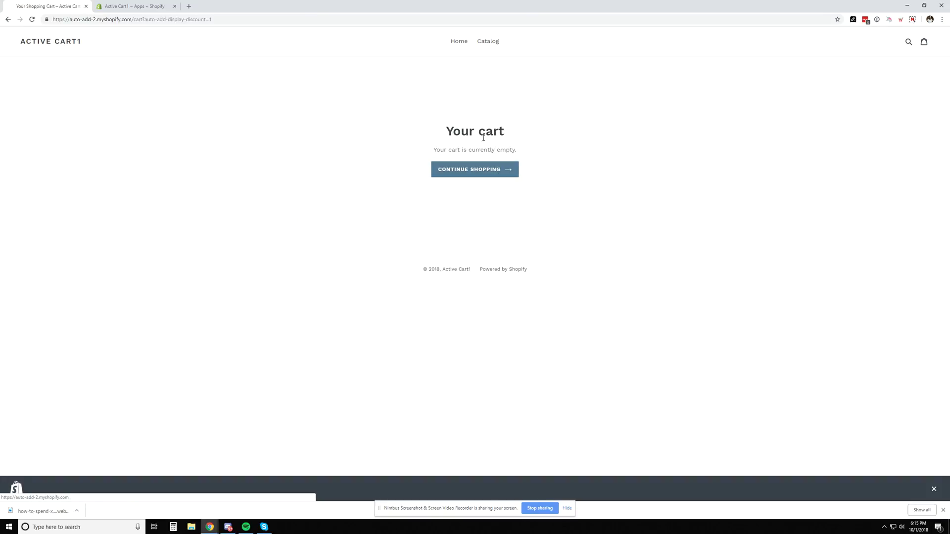
Re-add the camouflage set, confirm the glitter set's $30.51 price, and return to Active Cart
{"action": "left_click", "coordinate": [52, 42]}
{"action": "scroll", "coordinate": [574, 291], "scroll_direction": "down", "scroll_amount": 1}
{"action": "left_click", "coordinate": [587, 325]}
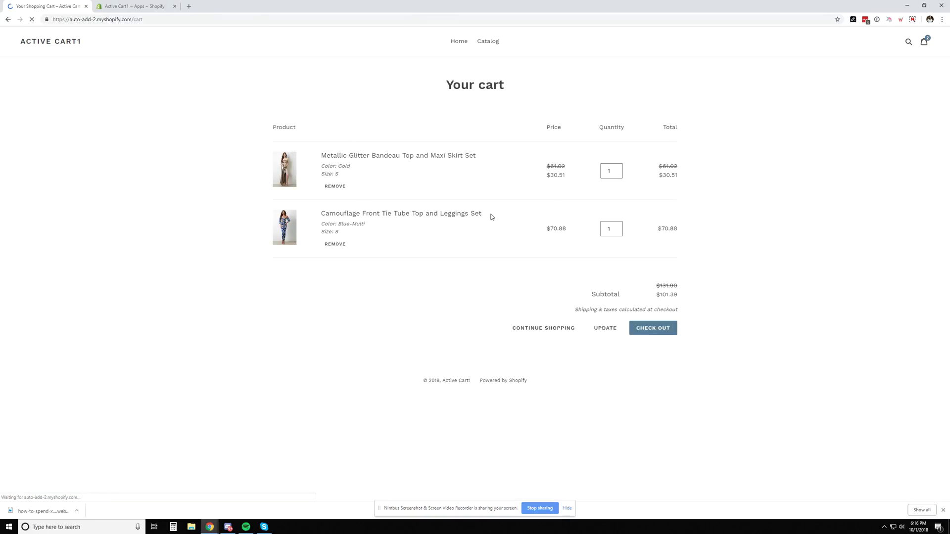
{"action": "left_click_drag", "start_coordinate": [566, 176], "coordinate": [544, 175]}
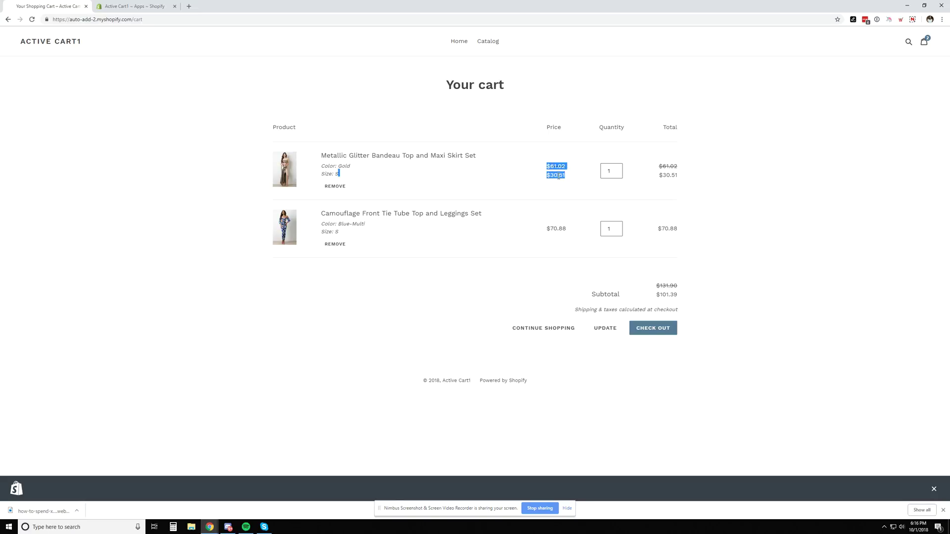
{"action": "left_click", "coordinate": [560, 189]}
{"action": "key", "text": "ctrl+Tab"}
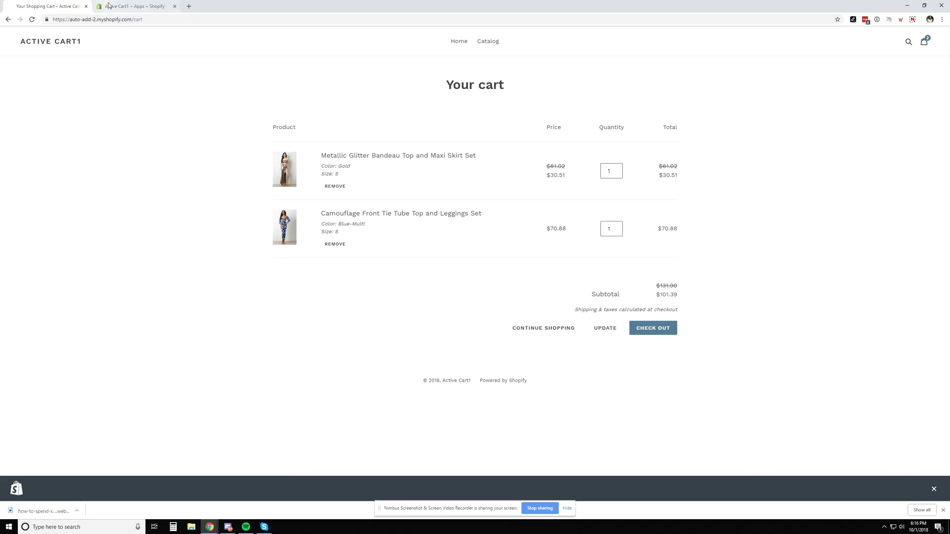